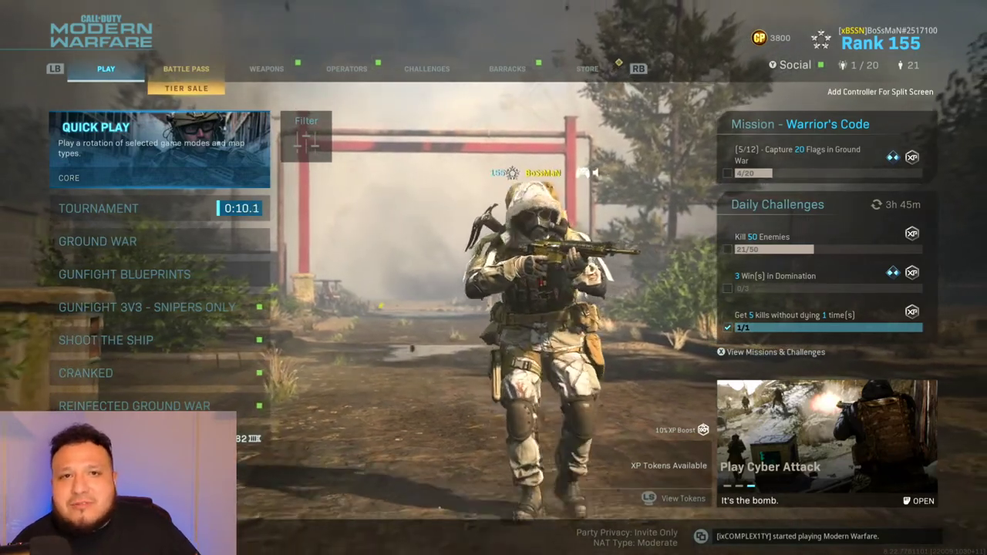
- Open the console settings from the Xbox guide's profile and system section, then return to the game
key("super")
key("Right")
key("Right")
key("Right")
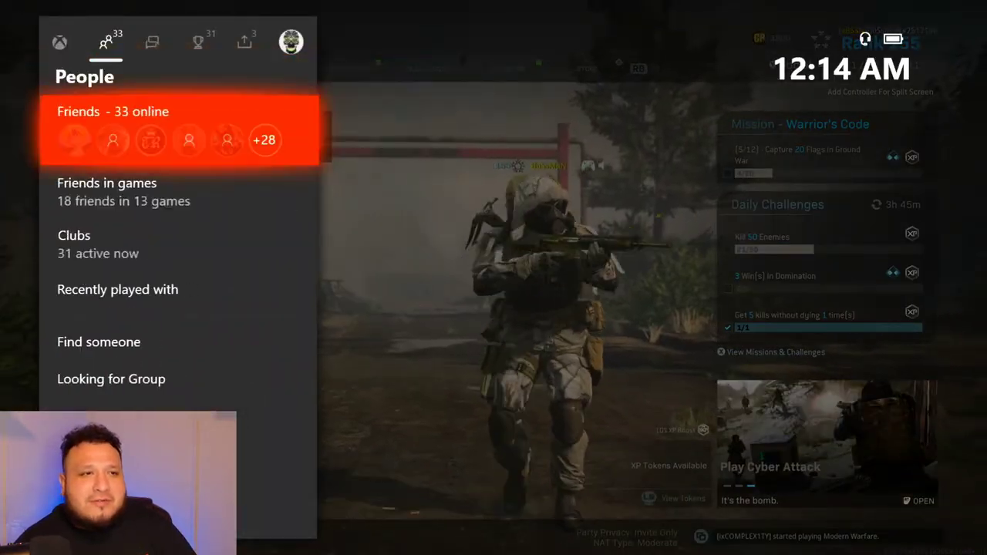
key("Down")
key("Right")
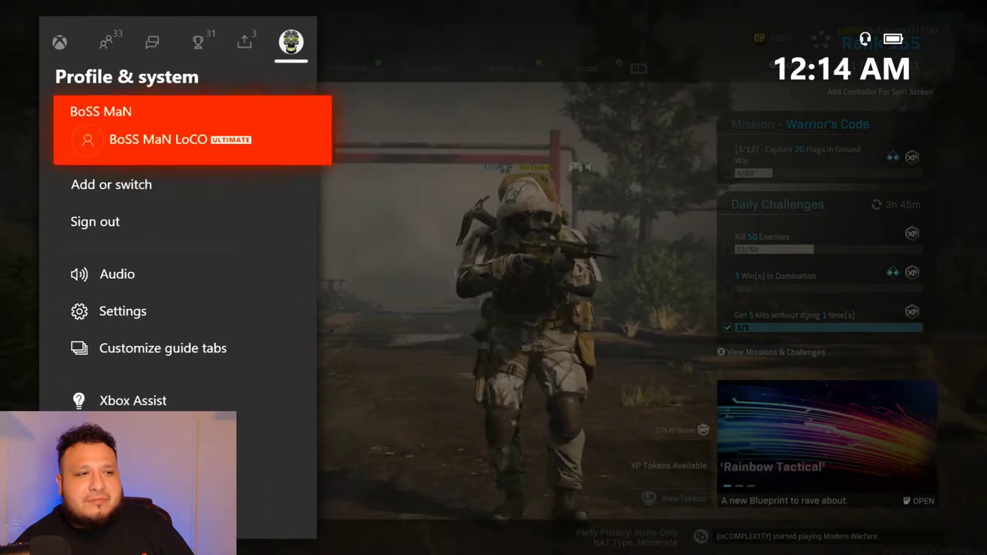
key("Down")
key("Down")
key("Down")
key("Down")
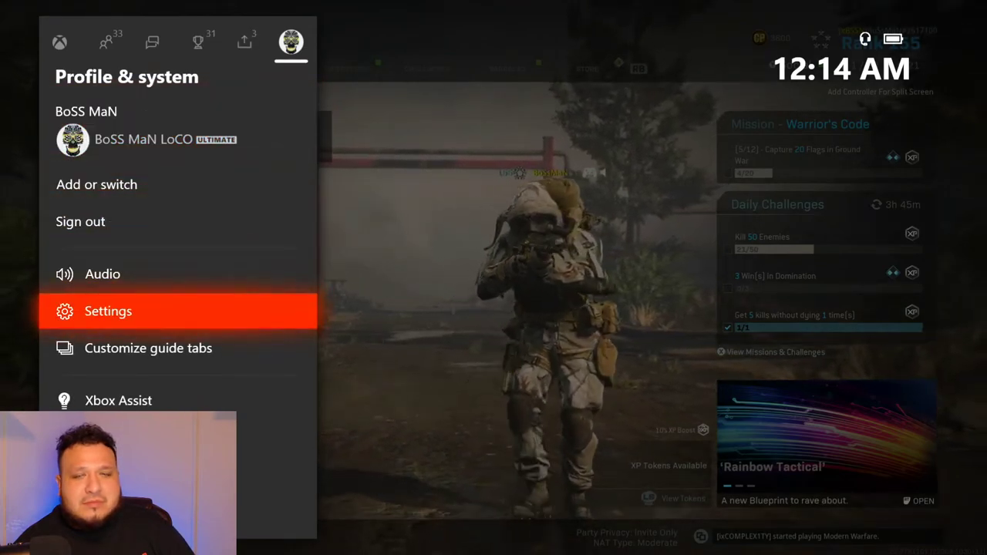
key("Return")
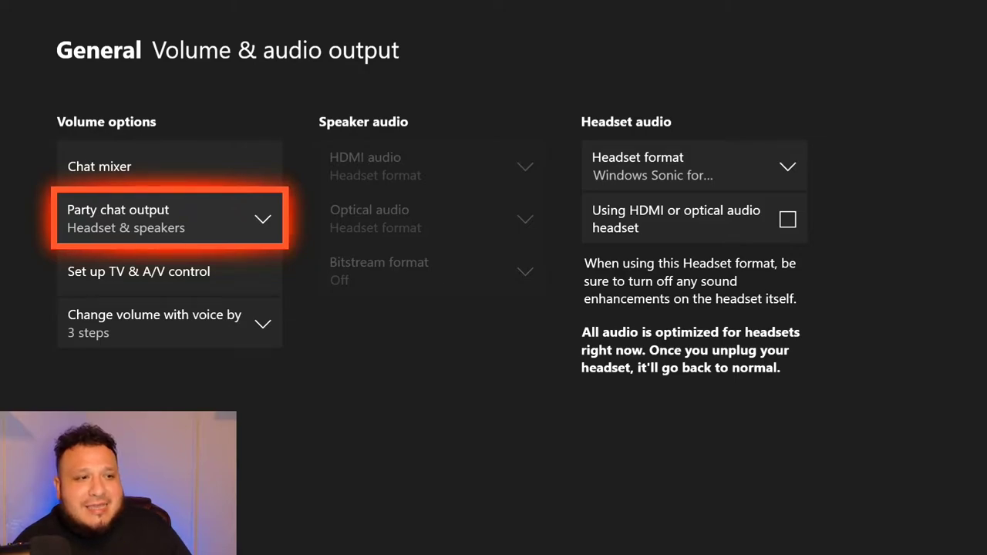
key("Escape")
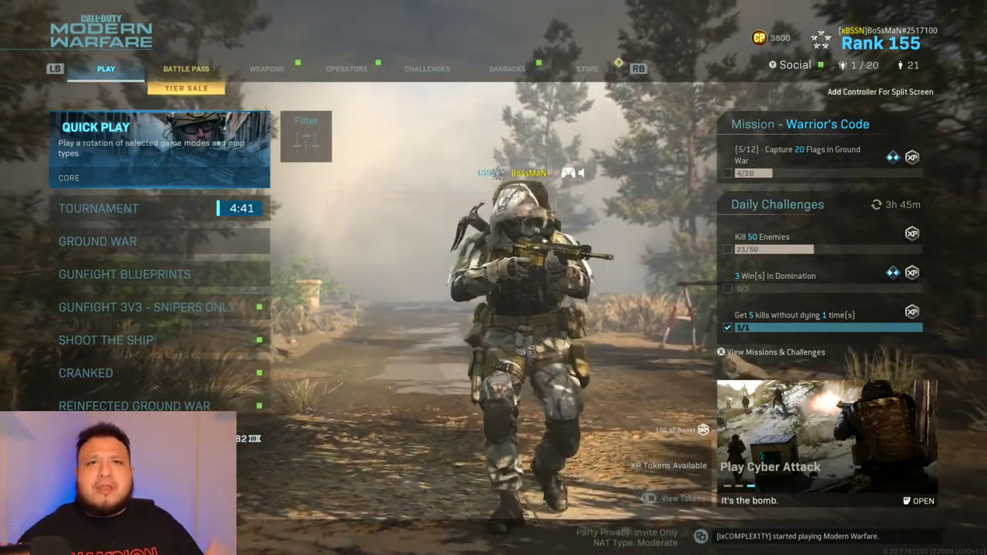
- Open Modern Warfare's options and go to the Audio page's voice chat settings
key("Escape")
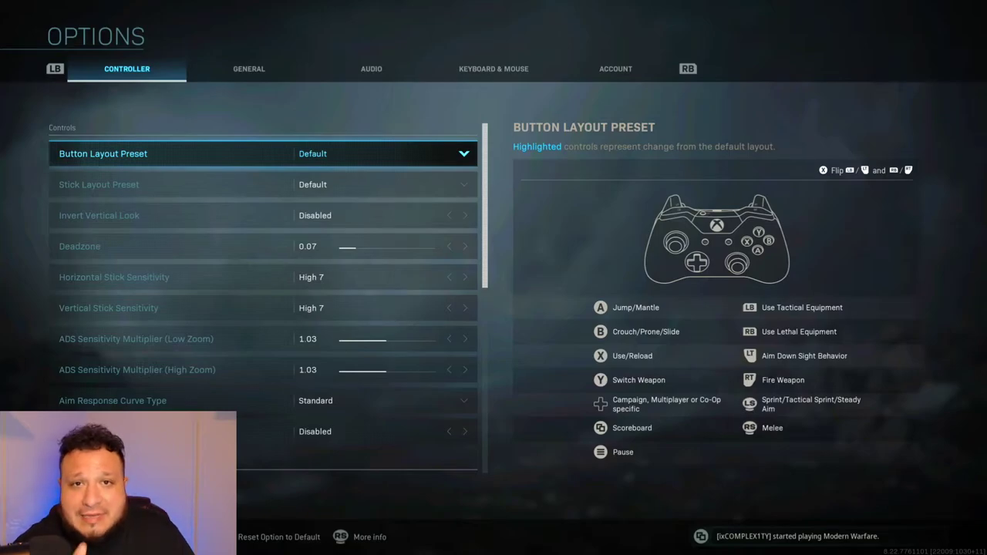
key("e")
key("Down")
key("Down")
key("Down")
key("e")
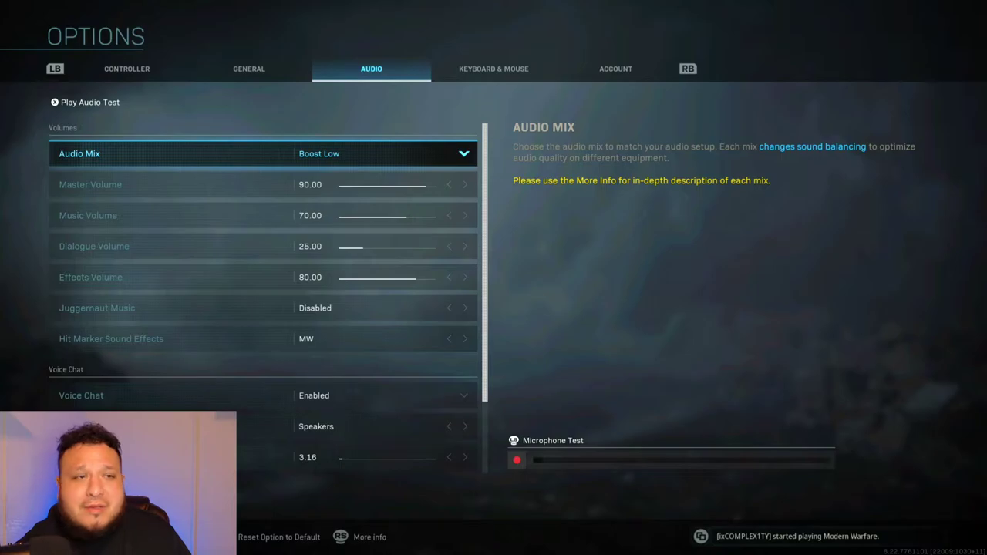
key("Down")
key("Down")
key("Down")
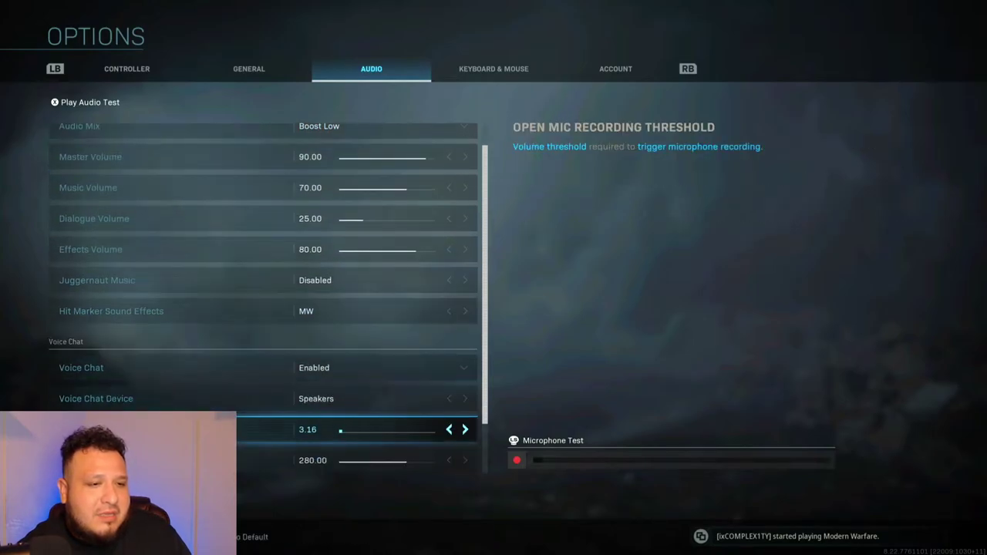
- Switch Voice Chat Device to Headset and back, leaving it on Speakers
key("Up")
key("Up")
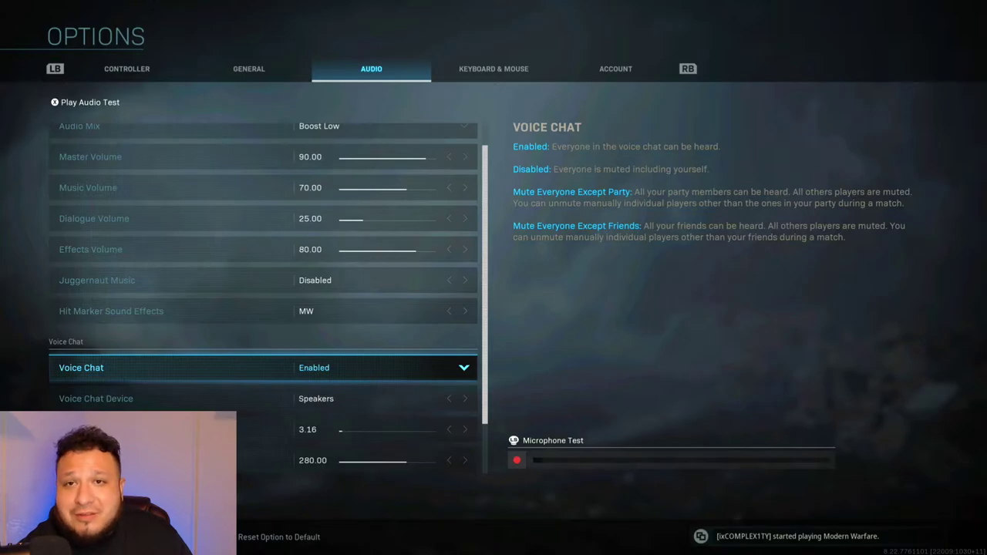
key("Down")
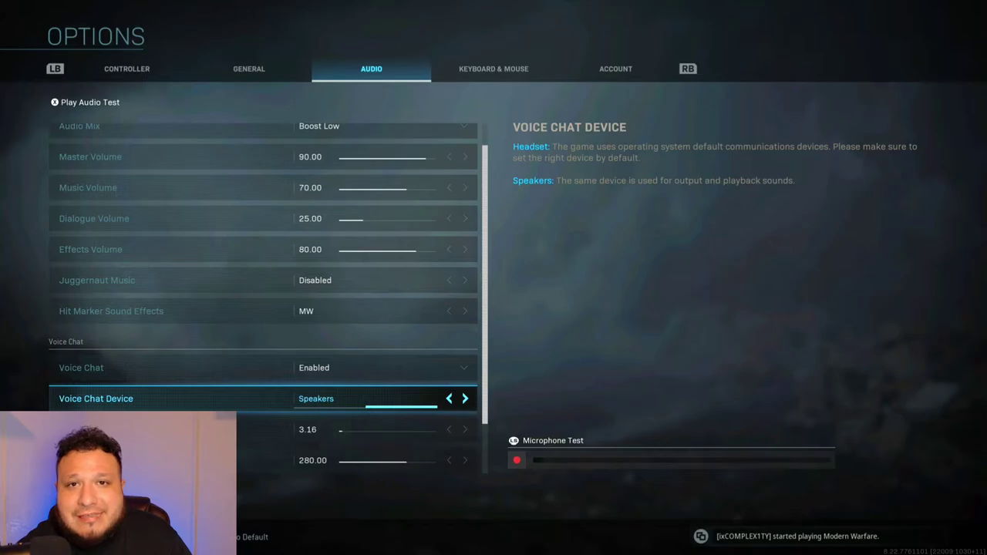
key("Left")
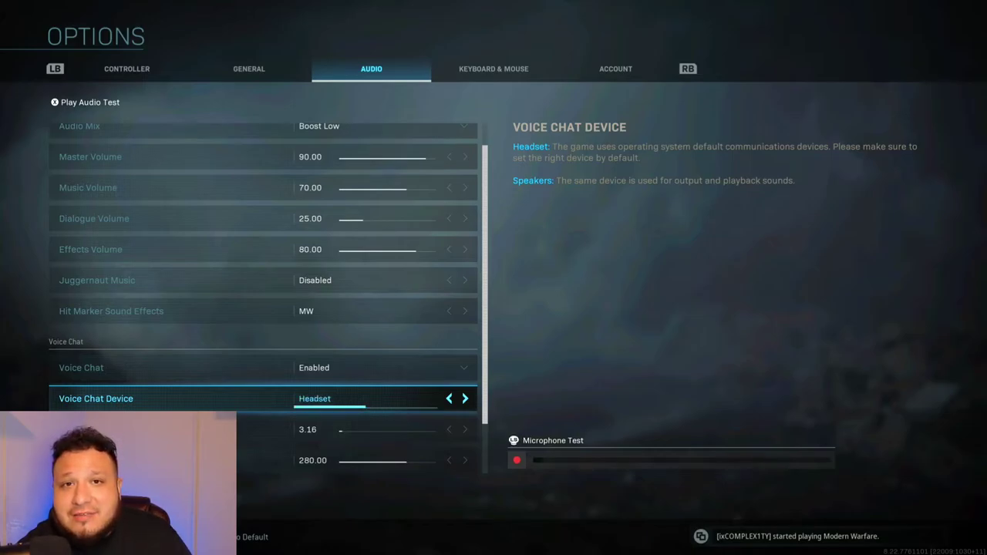
key("Right")
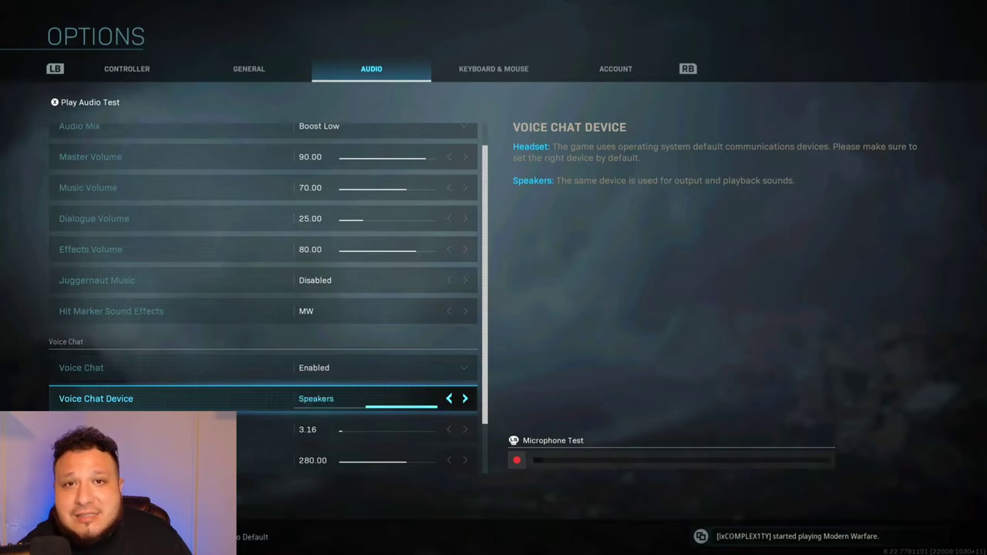